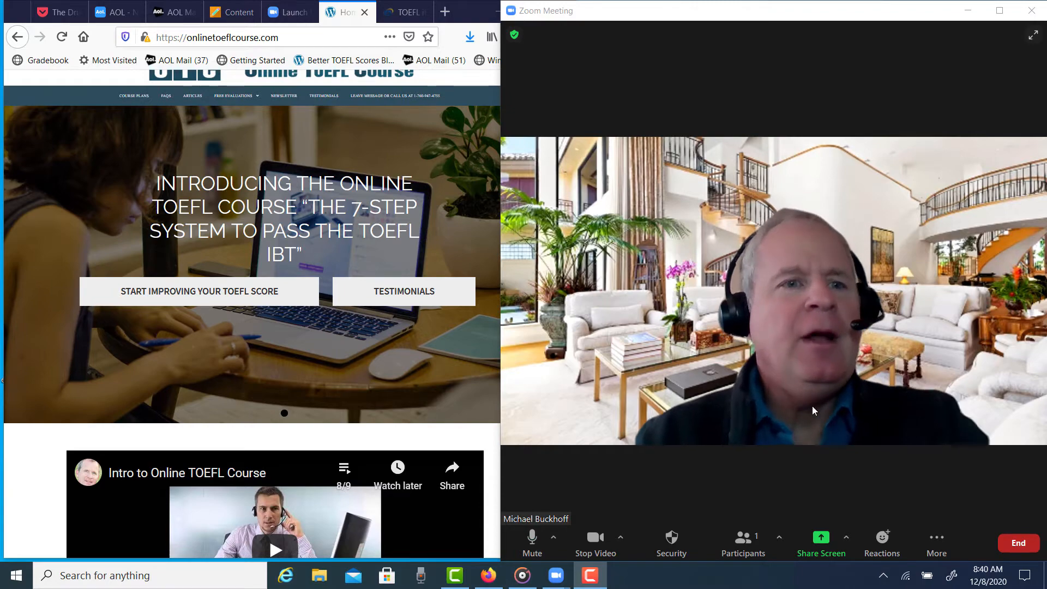
# Bring the Firefox window with the Online TOEFL Course page in front of the Zoom meeting
pyautogui.click(488, 574)
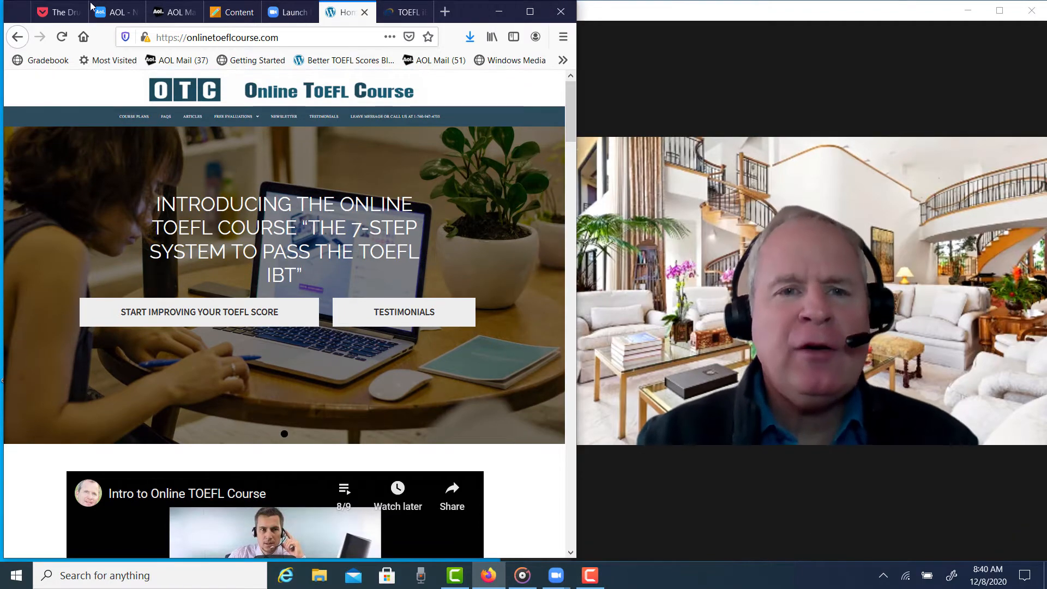
# Switch to the ETS speaking rubrics PDF and show the Integrated Speaking Rubrics table
pyautogui.click(403, 13)
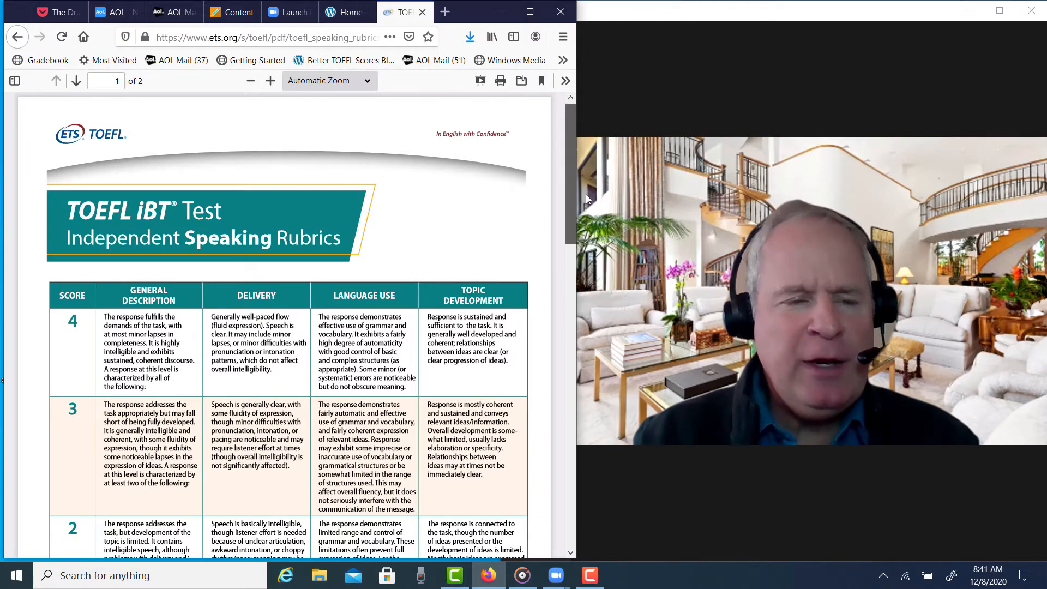
pyautogui.moveTo(591, 211); pyautogui.dragTo(624, 370)
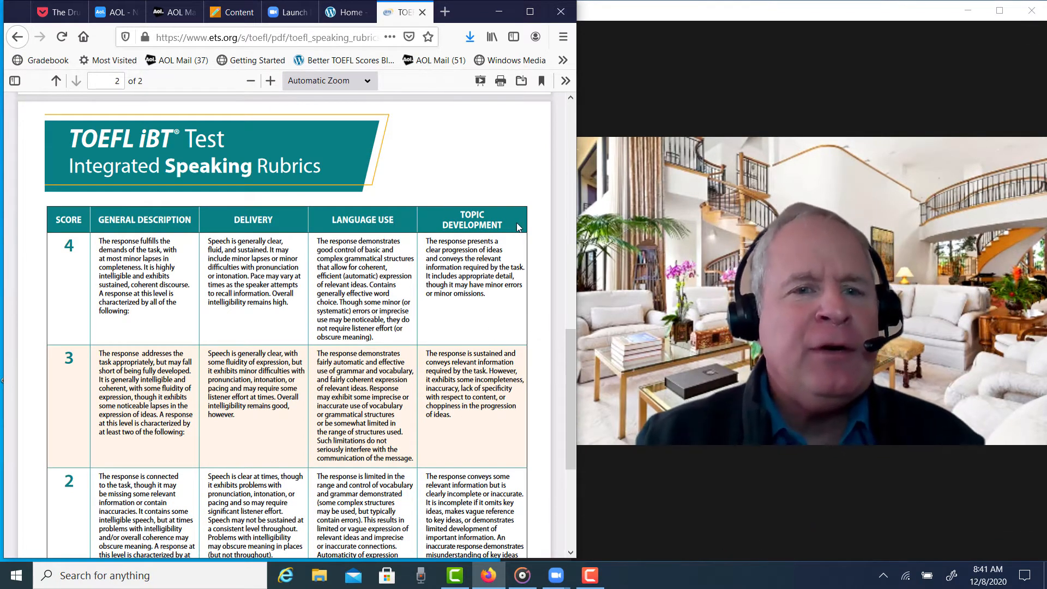
# Bring up Groove Music with recording 2020_12_06_13_4 and stretch its window down to the taskbar
pyautogui.click(522, 577)
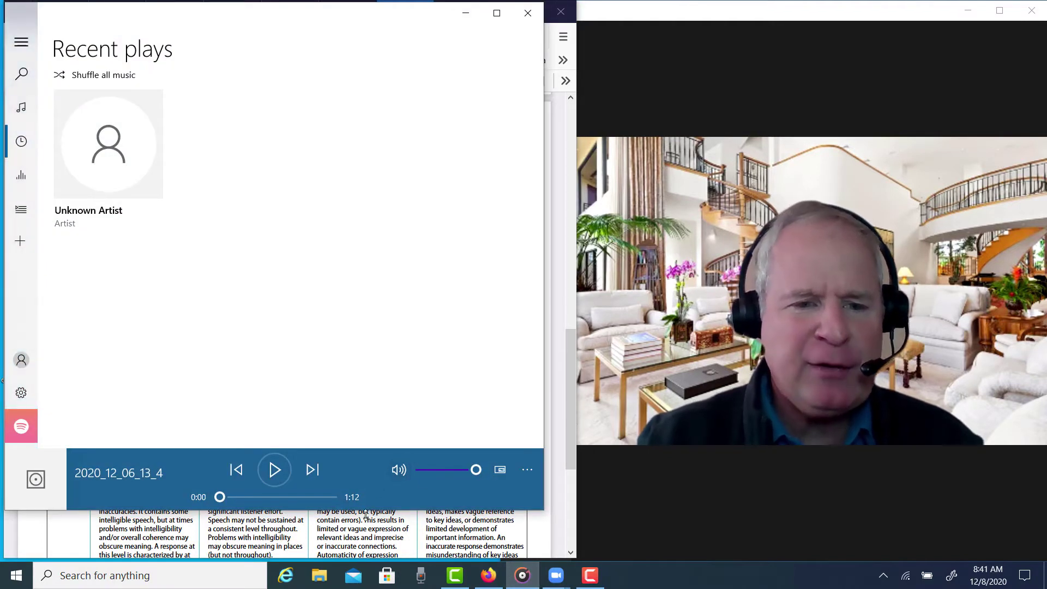
pyautogui.moveTo(363, 512); pyautogui.dragTo(363, 563)
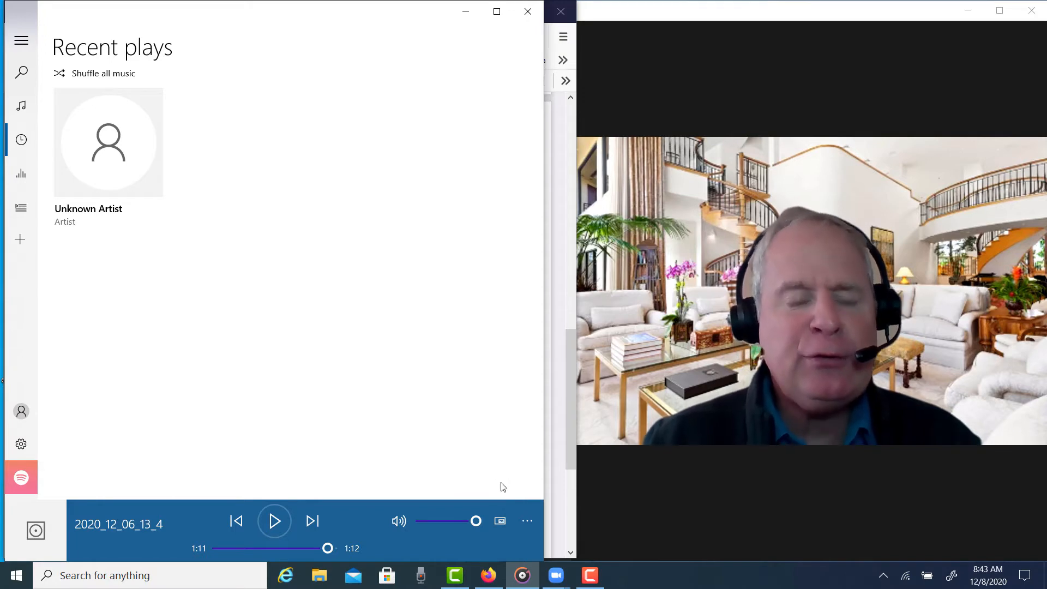
# Glance at the rubric, rewind the recording to 0:00 and replay it in stretches to 0:12
pyautogui.click(523, 576)
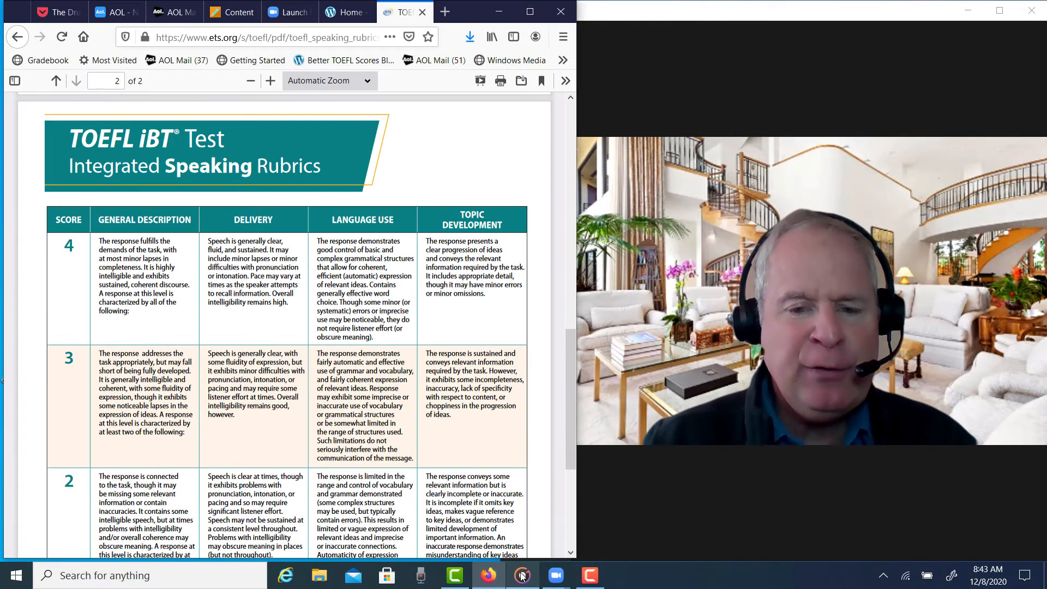
pyautogui.click(523, 576)
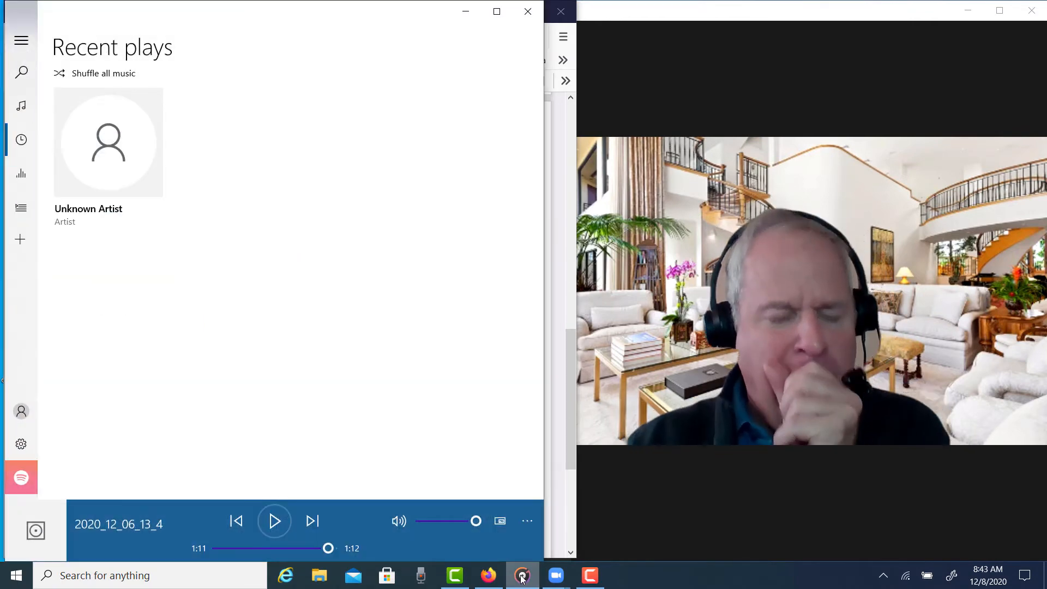
pyautogui.moveTo(328, 548); pyautogui.dragTo(195, 536)
pyautogui.click(276, 525)
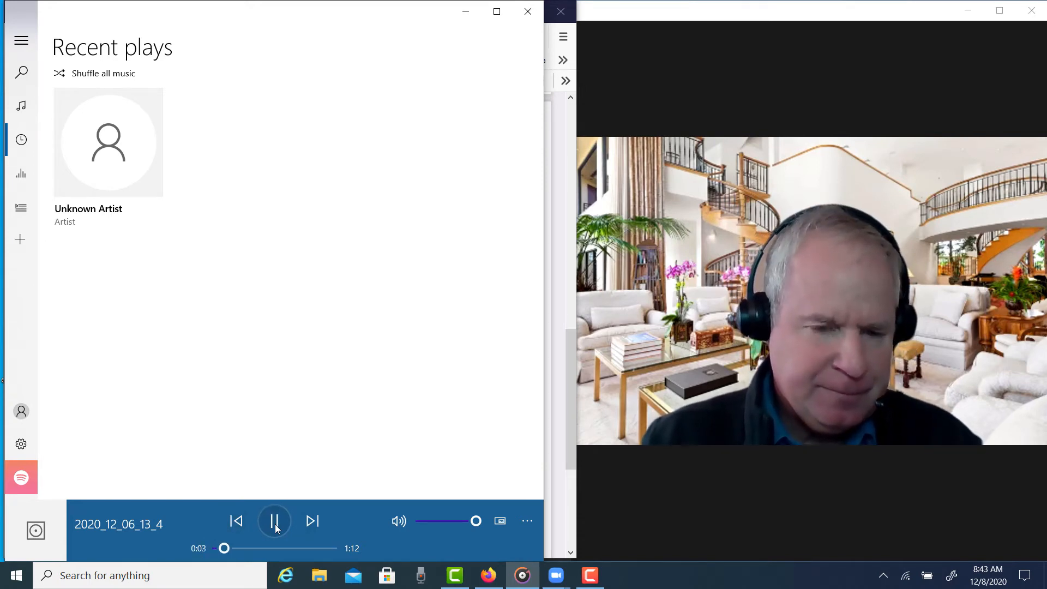
pyautogui.click(274, 525)
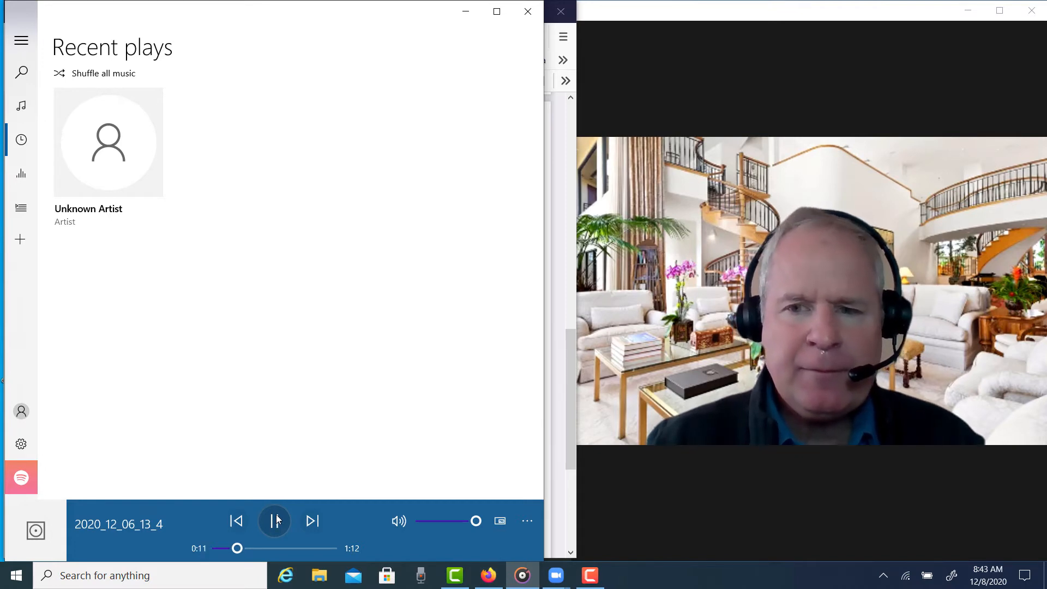
pyautogui.click(275, 520)
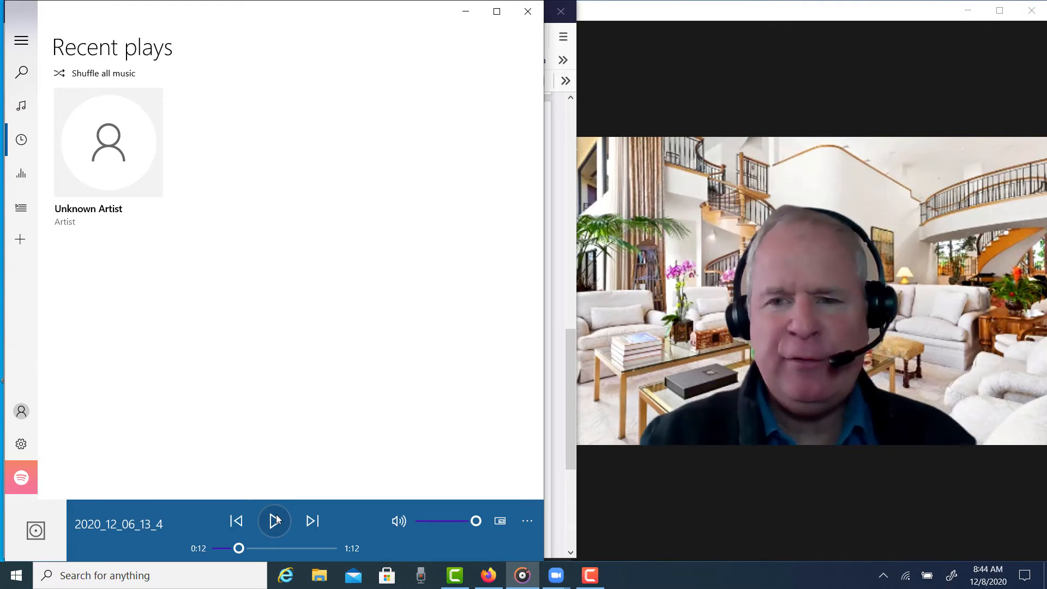
# Continue replaying in short stretches, pausing at 0:23 and finally at 0:28
pyautogui.click(276, 521)
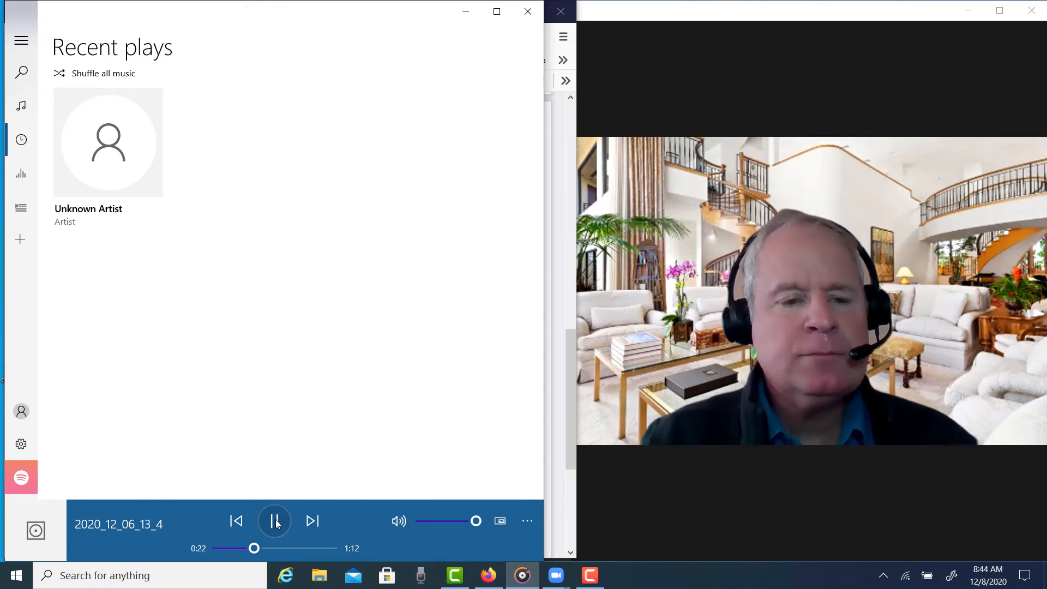
pyautogui.click(276, 522)
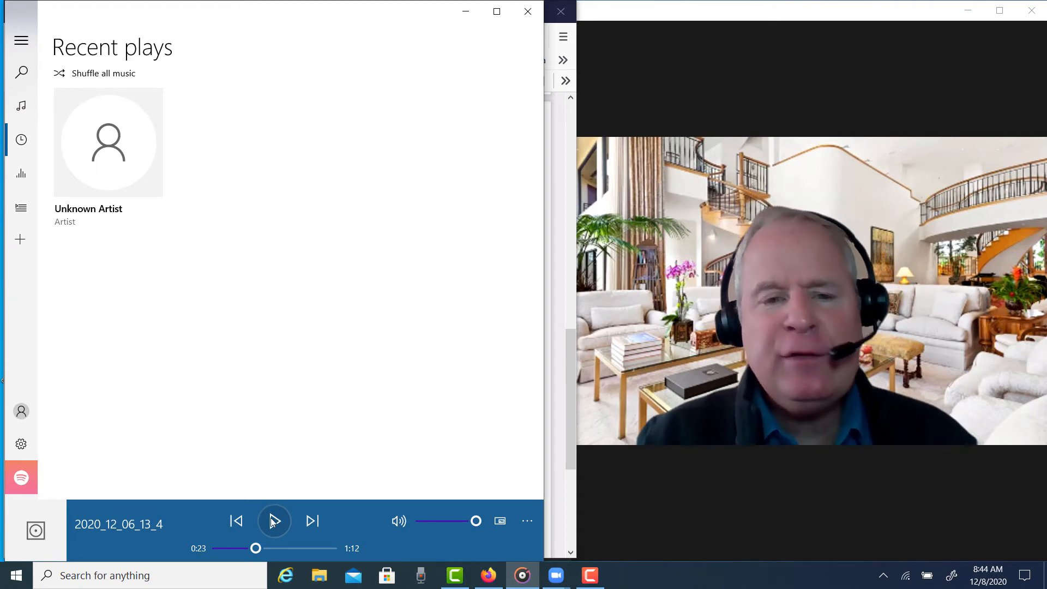
pyautogui.click(265, 521)
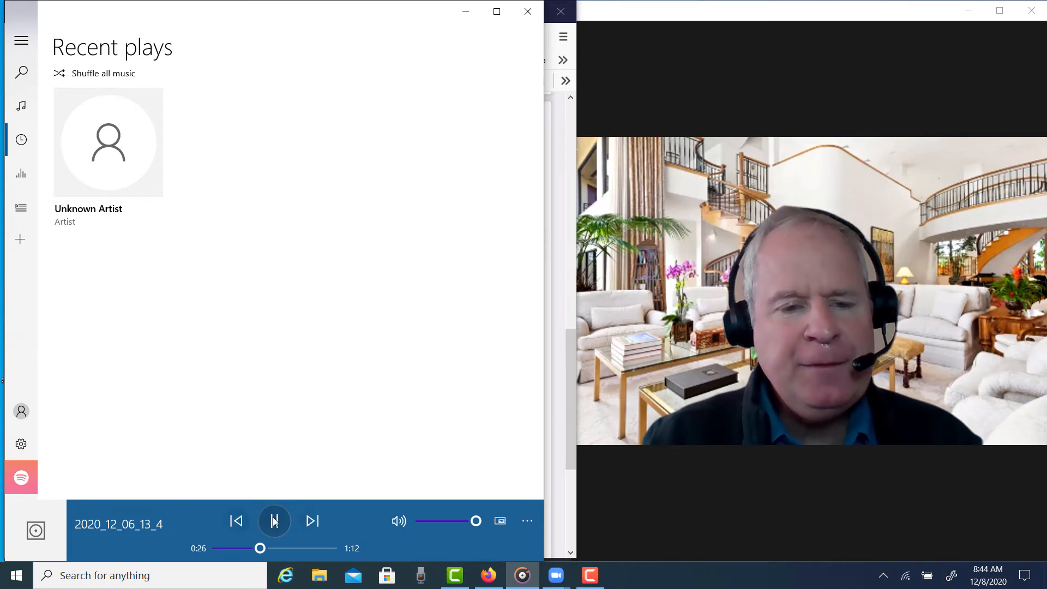
pyautogui.click(274, 521)
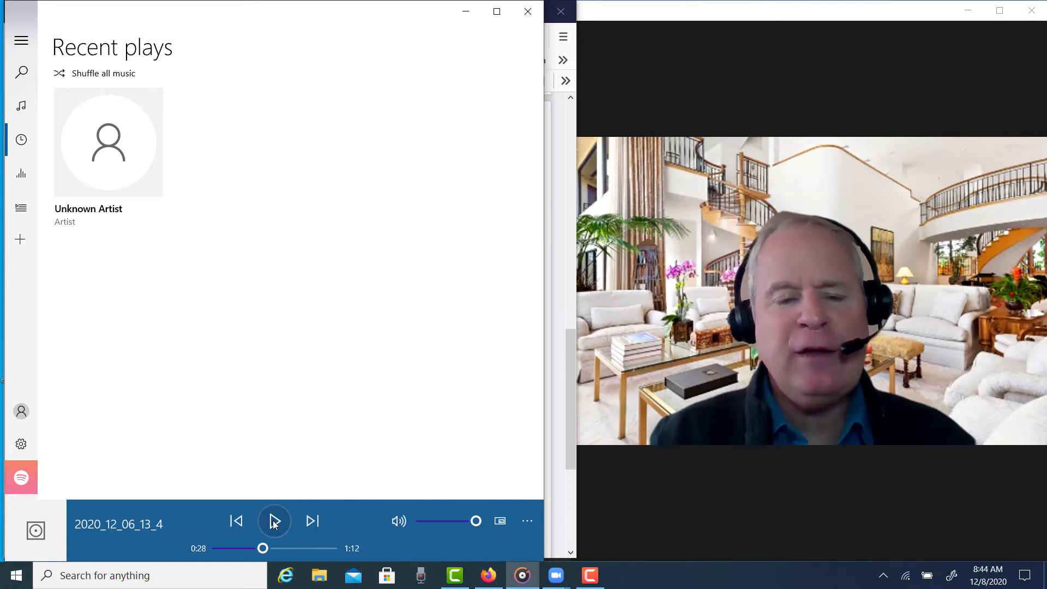
# Listen from 0:28 through 0:38 and 1:07, leaving the recording paused at 1:11 of 1:12
pyautogui.click(274, 521)
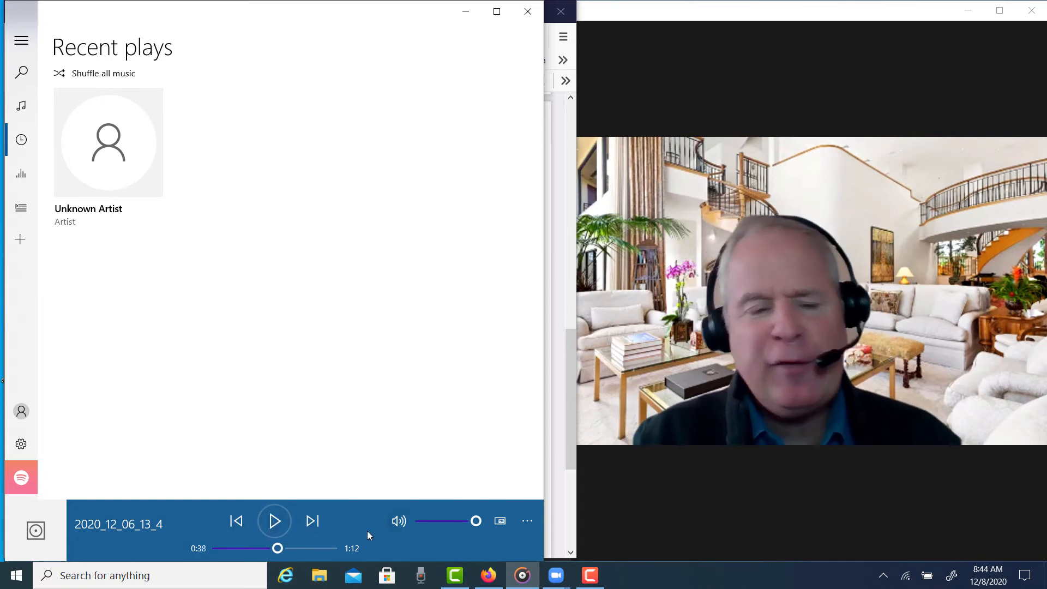
pyautogui.click(274, 520)
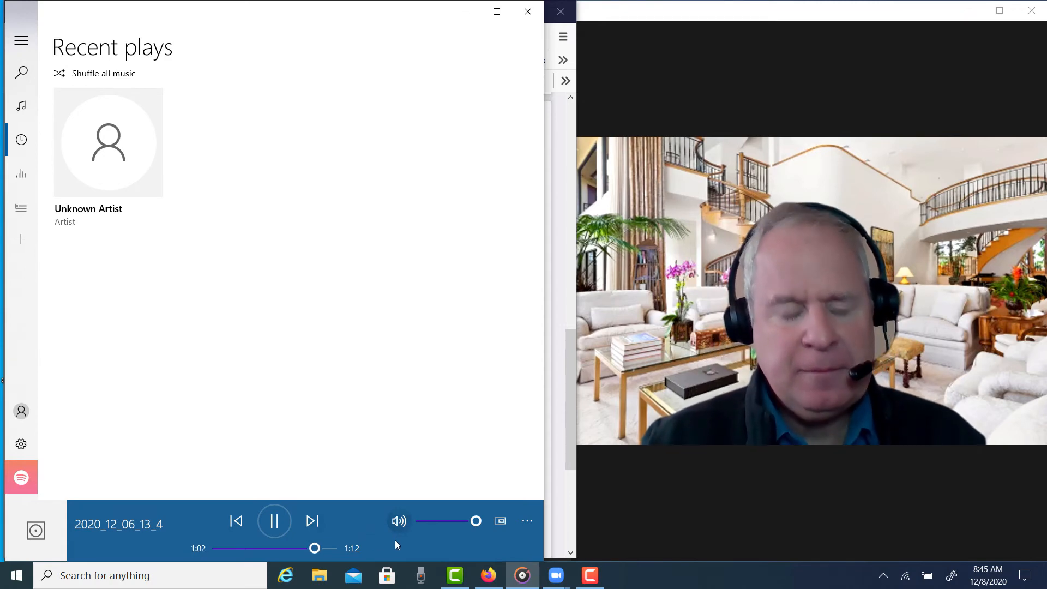
pyautogui.click(277, 522)
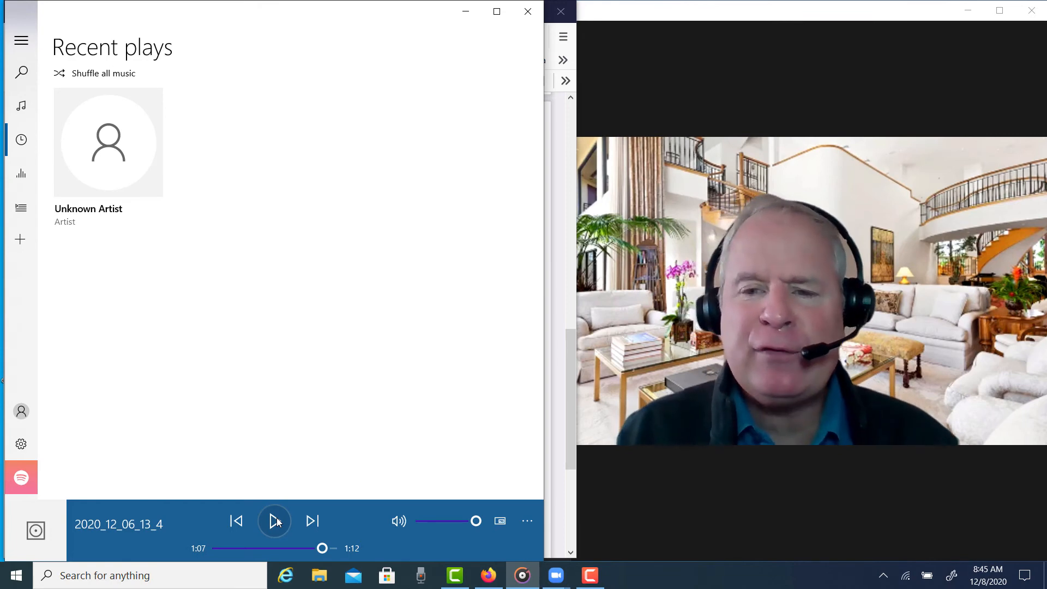
pyautogui.click(276, 523)
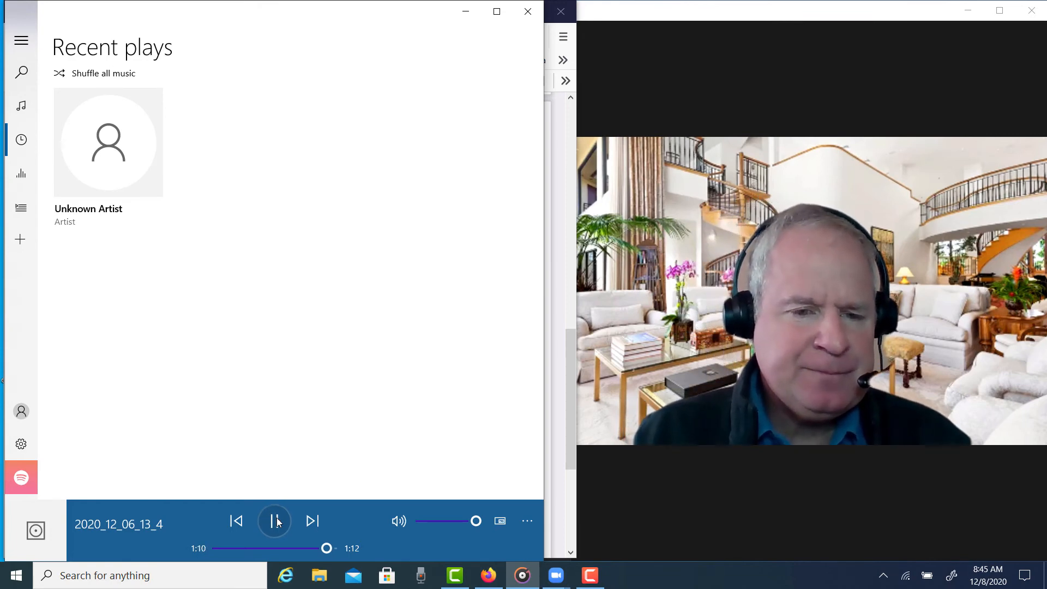
pyautogui.click(277, 522)
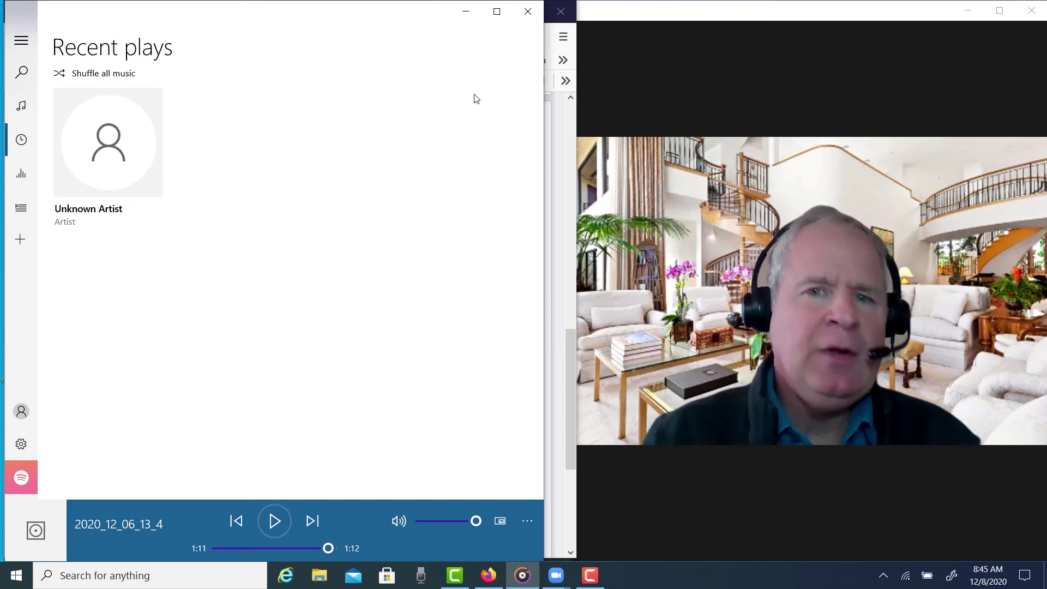
# Close Groove Music to return to the rubrics PDF and its page 1 score table
pyautogui.click(527, 11)
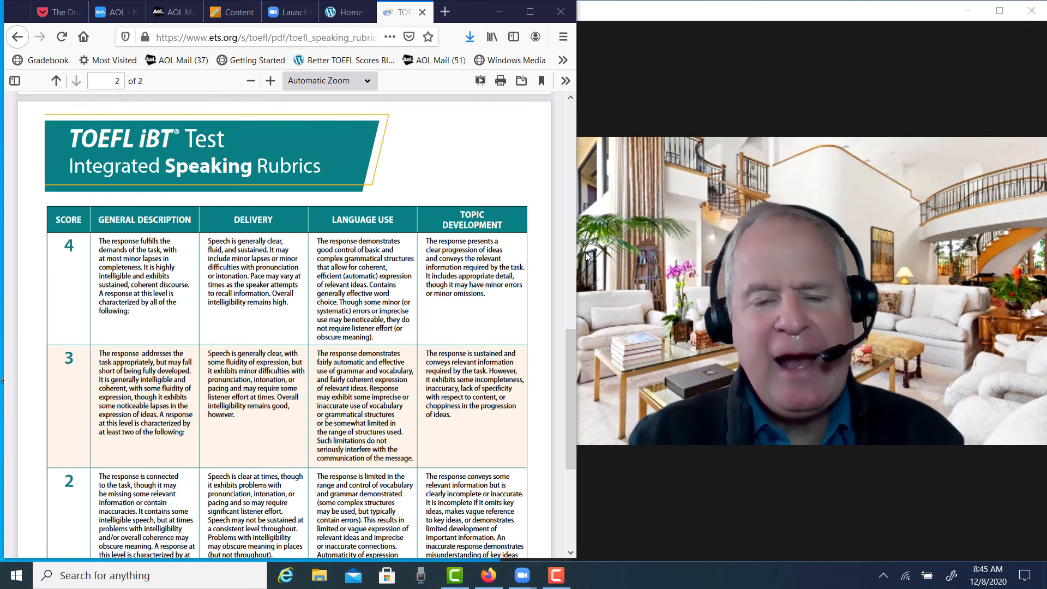
pyautogui.moveTo(538, 203)
pyautogui.moveTo(569, 381)
pyautogui.mouseDown()
pyautogui.moveTo(558, 306)
pyautogui.moveTo(563, 365)
pyautogui.moveTo(576, 204)
pyautogui.mouseUp()
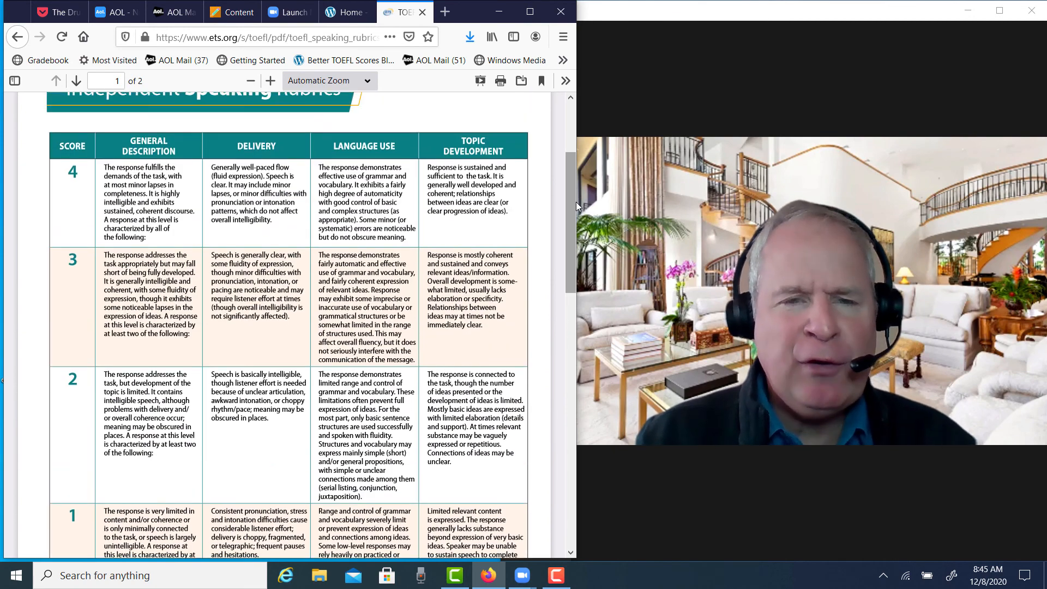